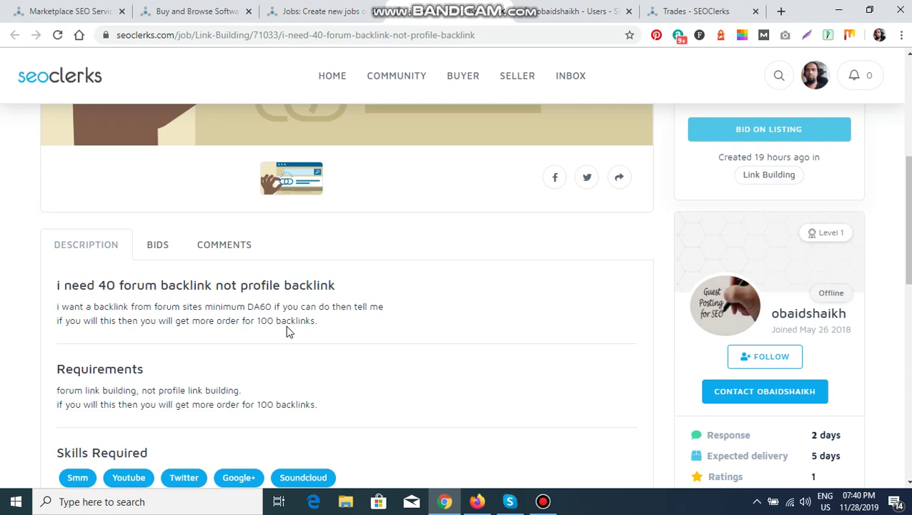
Start a bid on the 40 forum backlinks job titled "I shall do 40 forum bakc link DA 60+ forums", with Anyone can order set to Yes
click(759, 129)
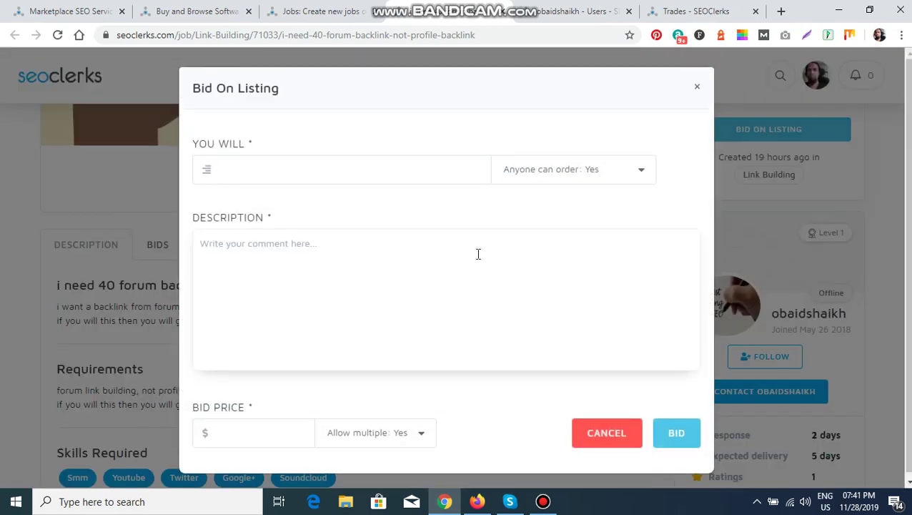
click(321, 314)
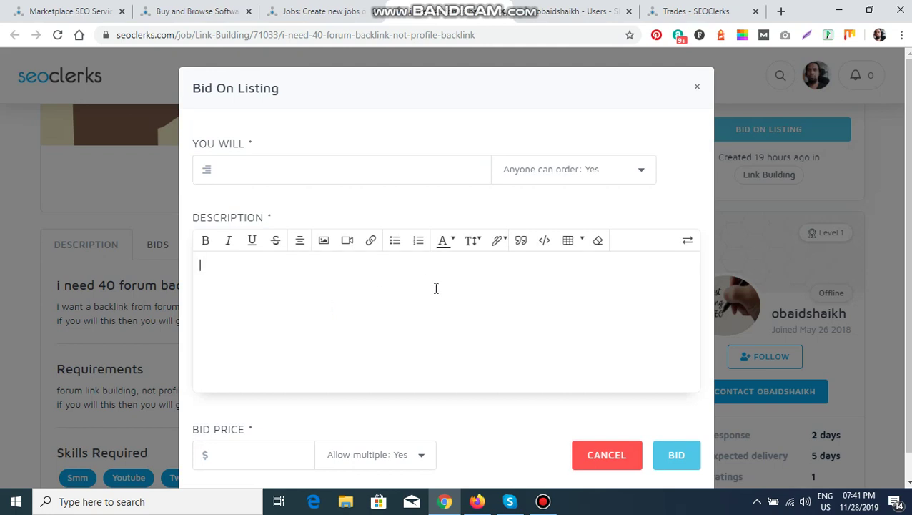
click(276, 170)
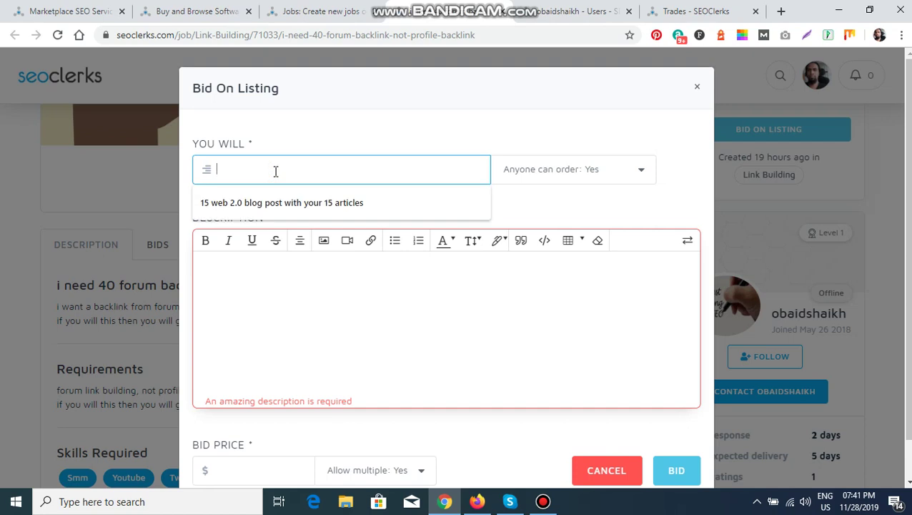
text(I shall do 4)
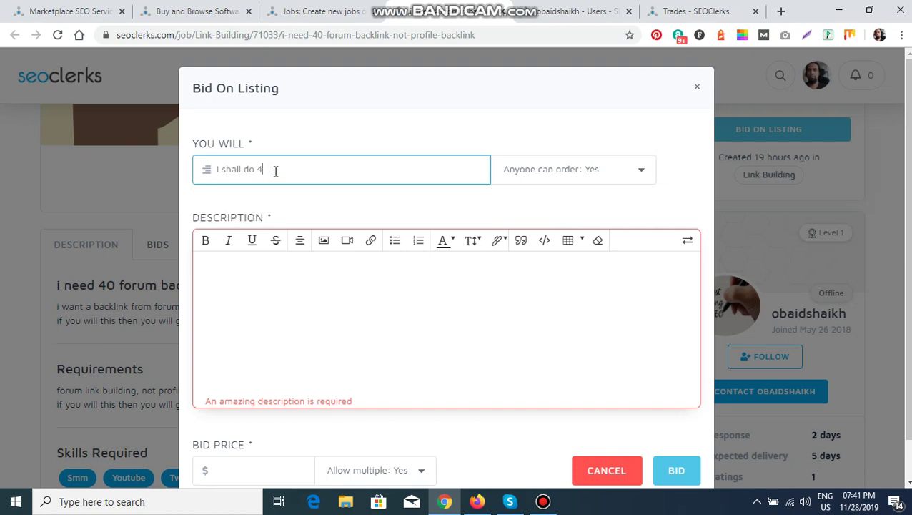
text(0 forum bakc link DA)
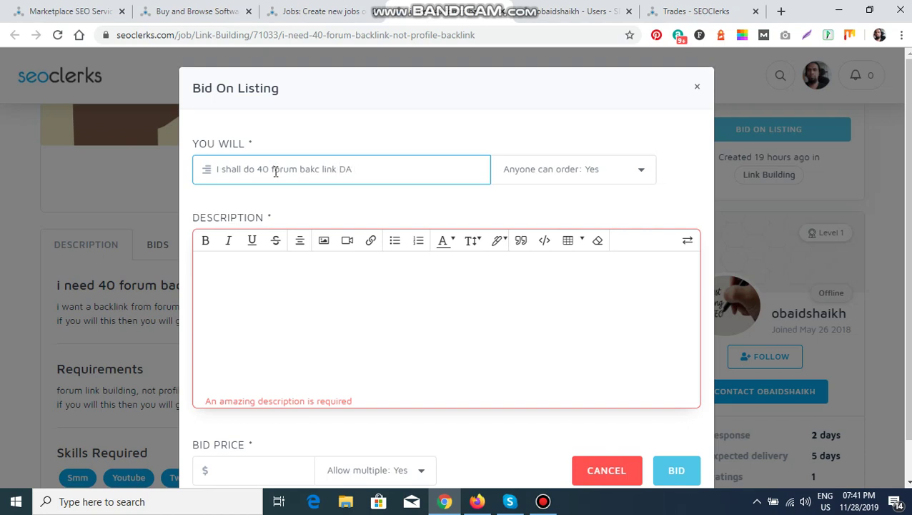
text( 60+ forums)
click(583, 176)
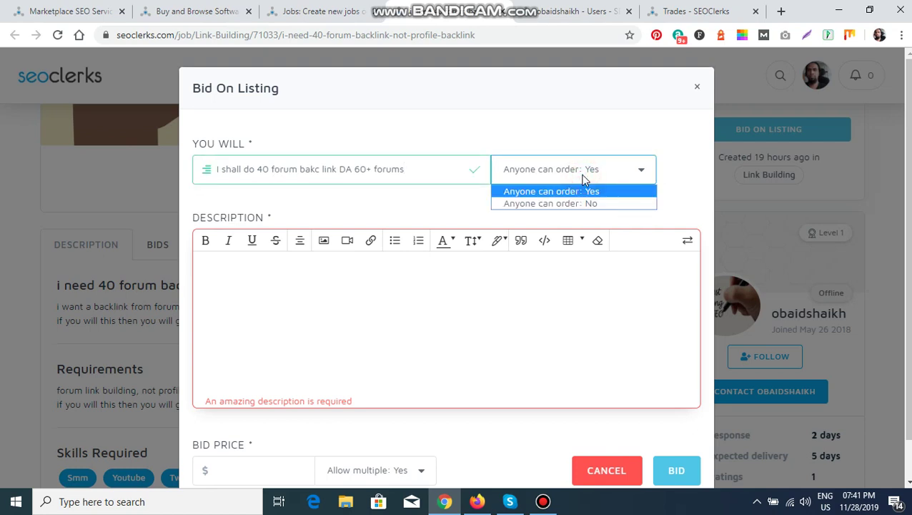
click(582, 192)
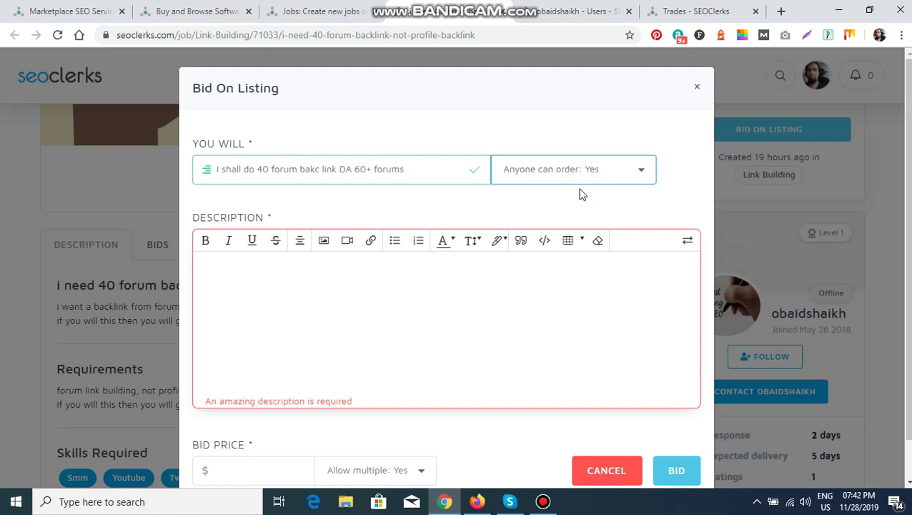
Begin the bid description with "hi there." and "Hope you are well." on separate lines, leaving a blank line below
click(346, 330)
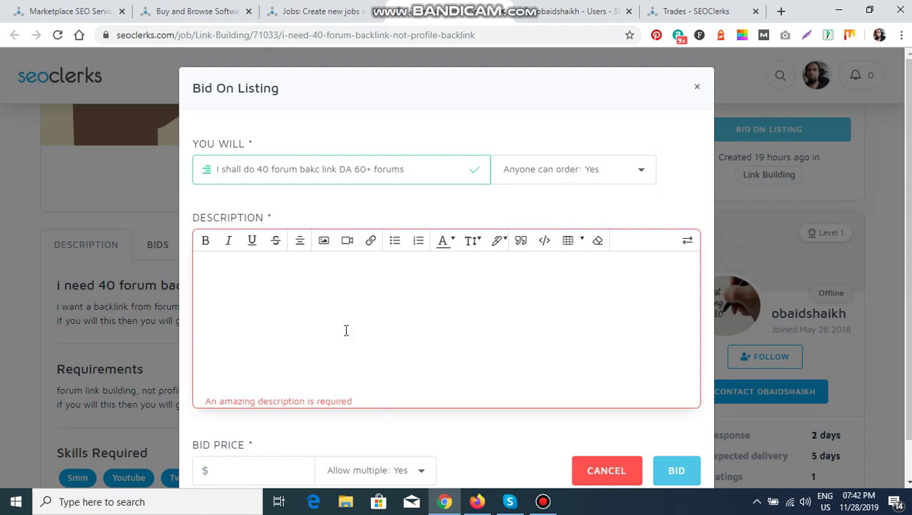
text(hi there.)
key(Return)
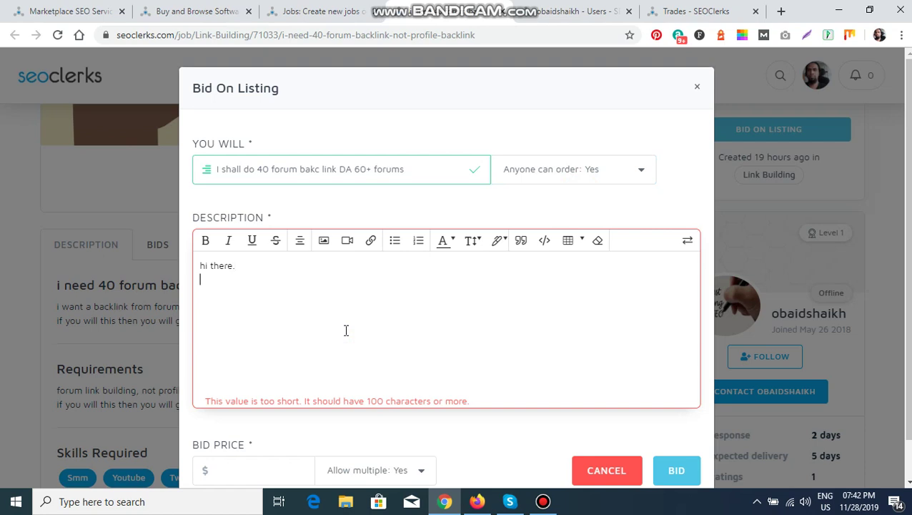
text(Hope you are well.)
key(Return)
key(Return)
Add to the description "I want to do this work which all will be forum post and DA will be 60+."
text(I want to)
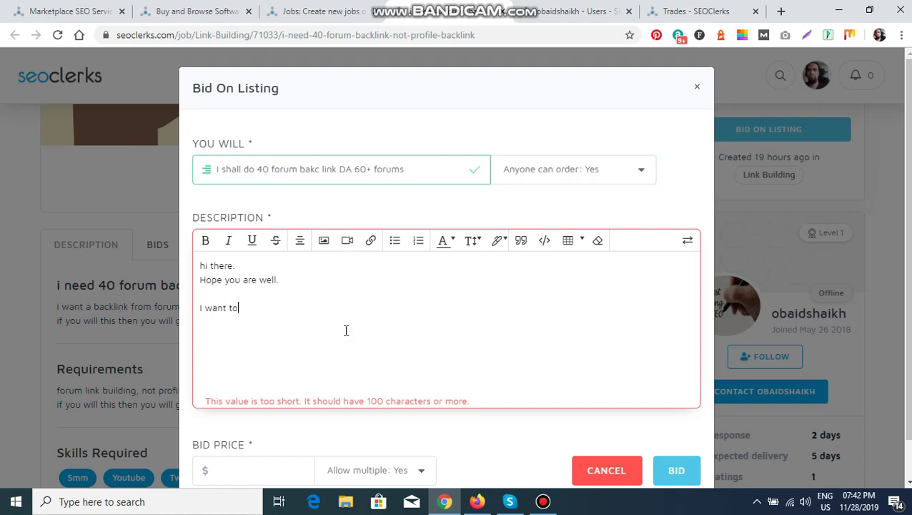
text( do this work which all wil)
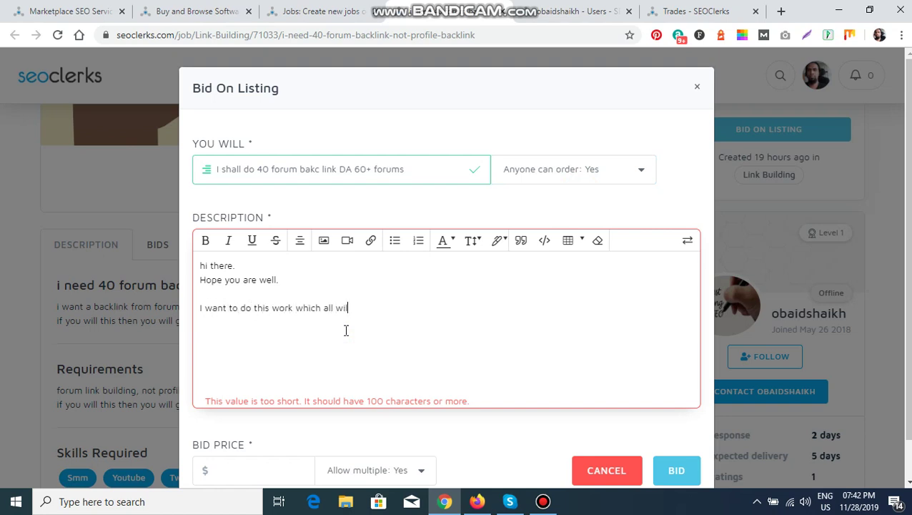
text(l be forum post and d)
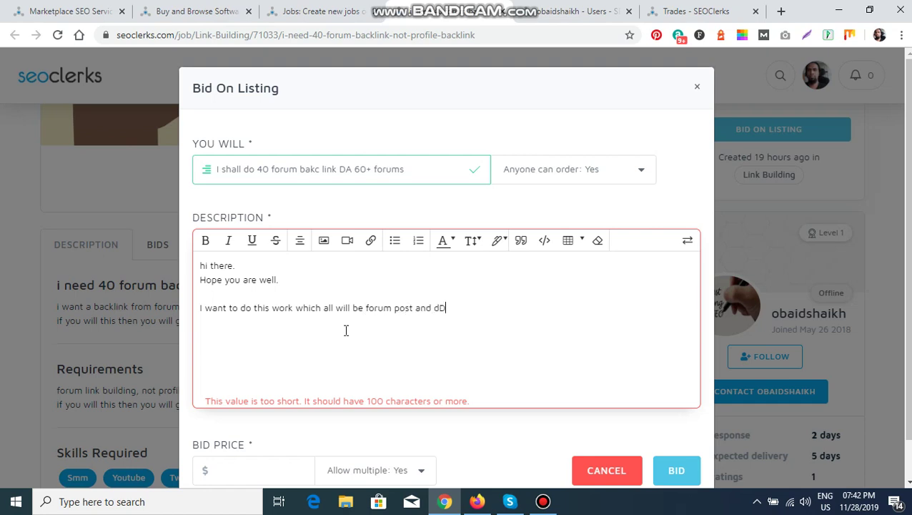
key(BackSpace)
text(DA will be 60+.)
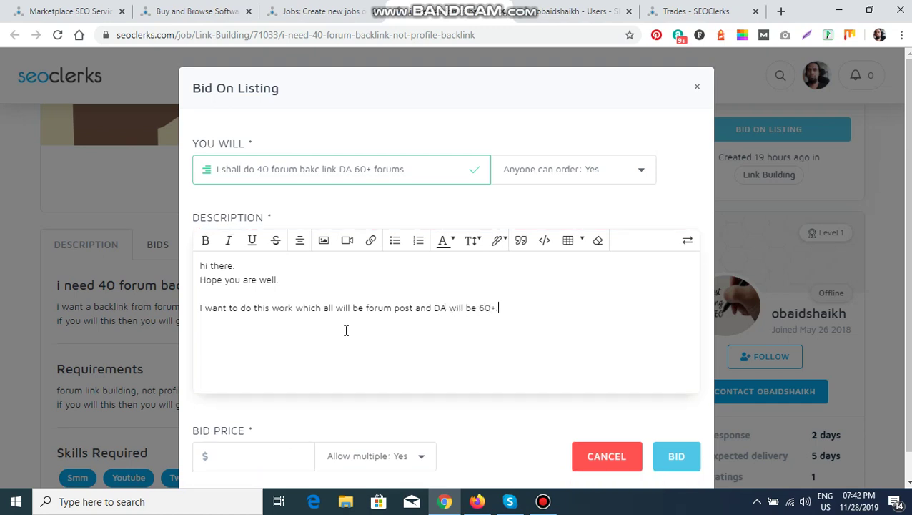
End the bid description with "Thanks" as the closing line, with no signature below it
key(Return)
text(Thanks)
key(Return)
text(Asdfghj)
key(shift+Left)
key(shift+Left)
key(shift+Left)
key(shift+Left)
key(shift+Left)
key(shift+Left)
key(shift+Left)
key(BackSpace)
Enter a bid price of $25 with Allow multiple set to Yes, and close the bid form without submitting it
click(262, 449)
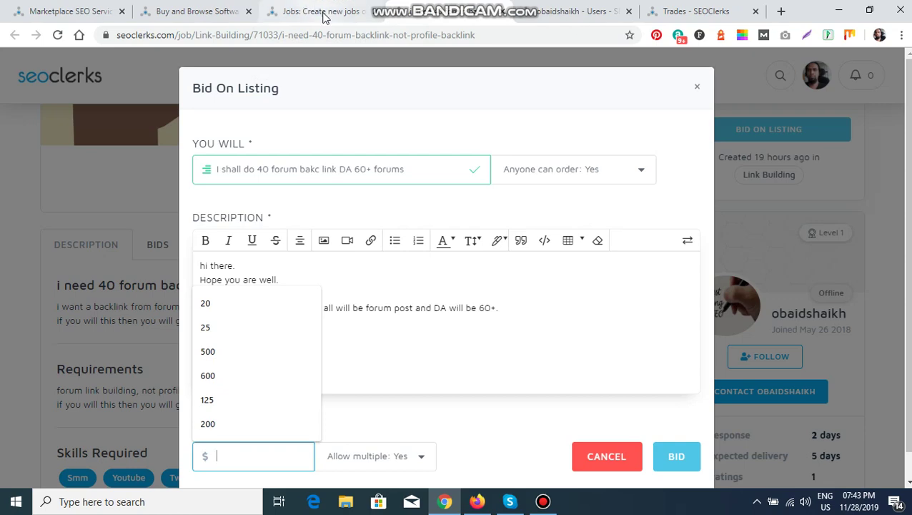
key(alt+Left)
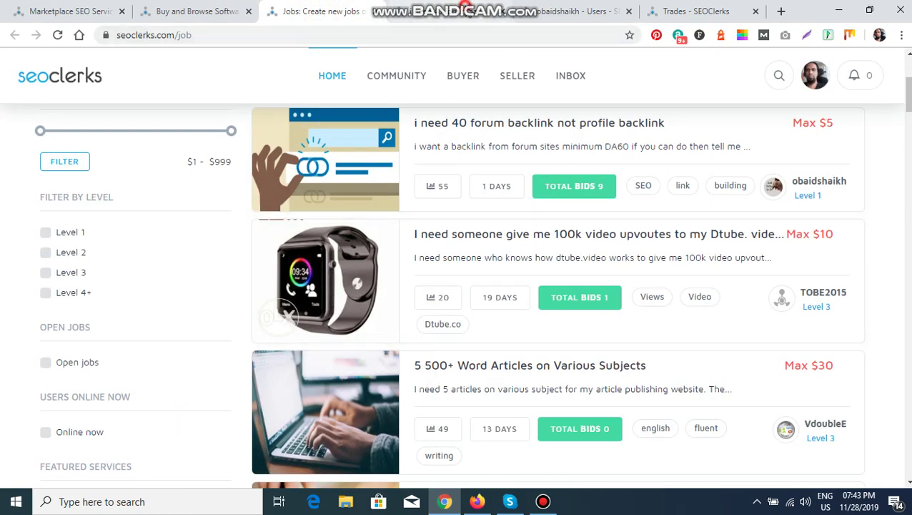
key(alt+Right)
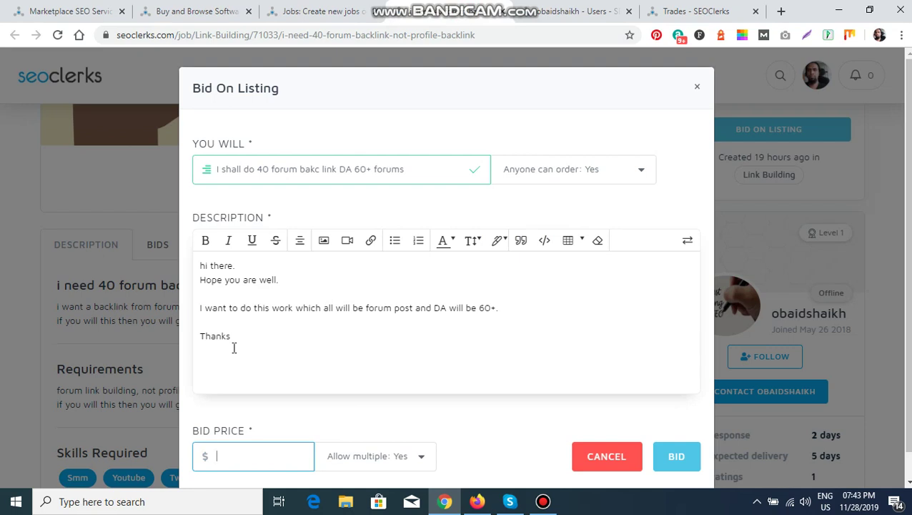
text(25)
click(409, 462)
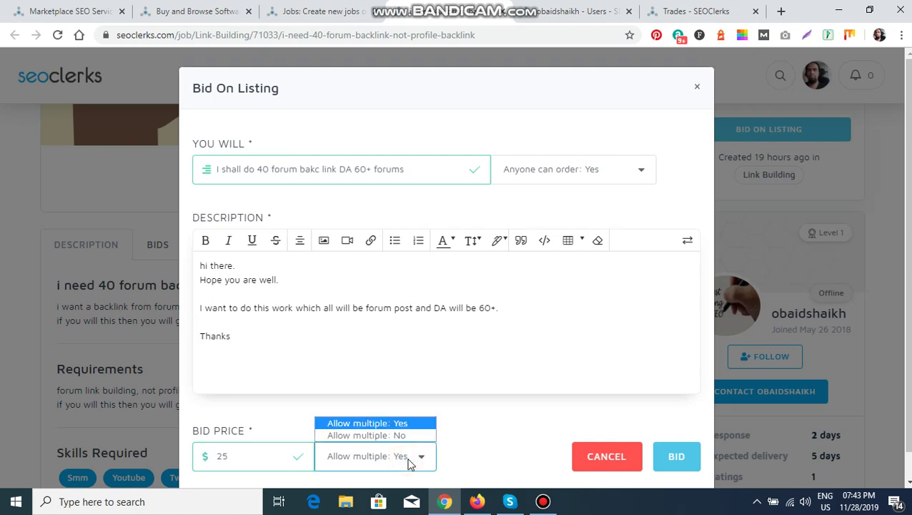
click(378, 423)
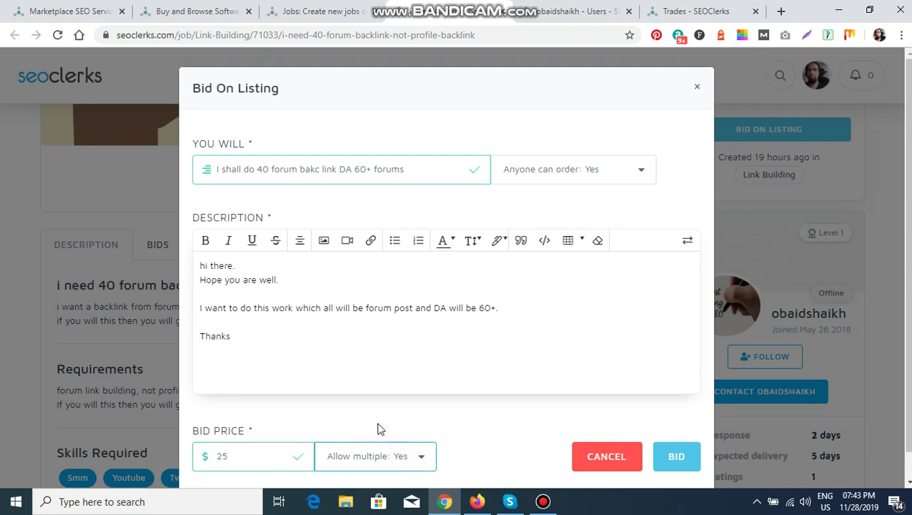
click(312, 321)
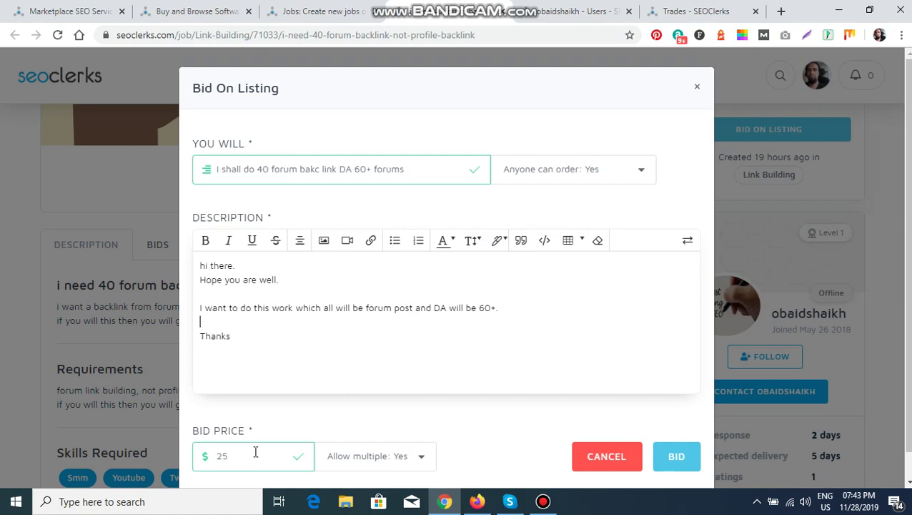
click(366, 462)
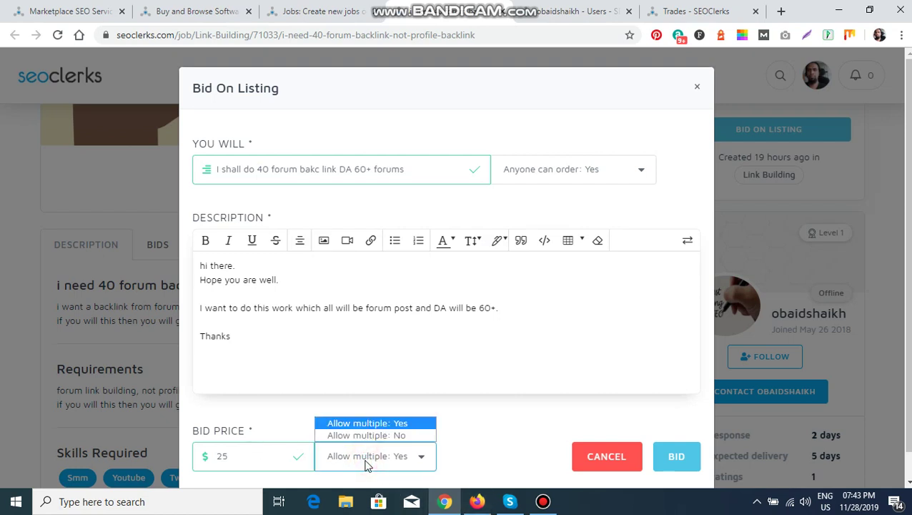
click(366, 461)
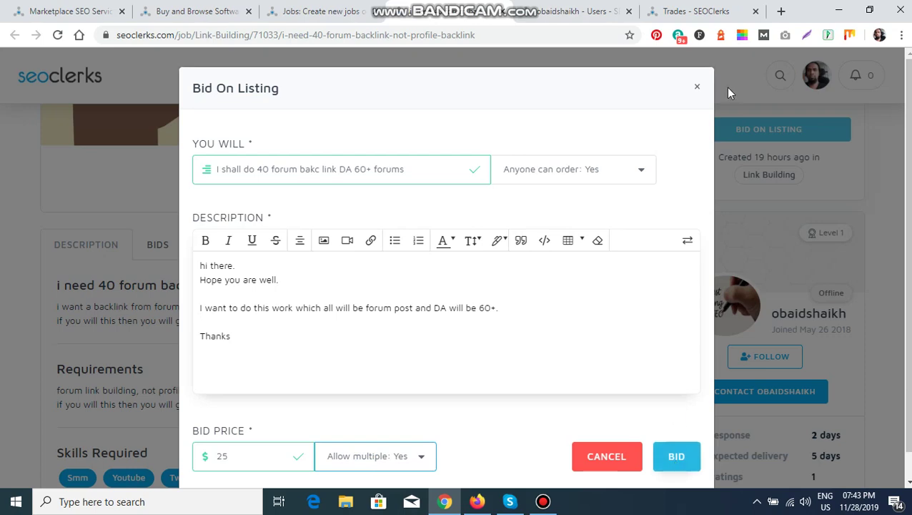
click(697, 87)
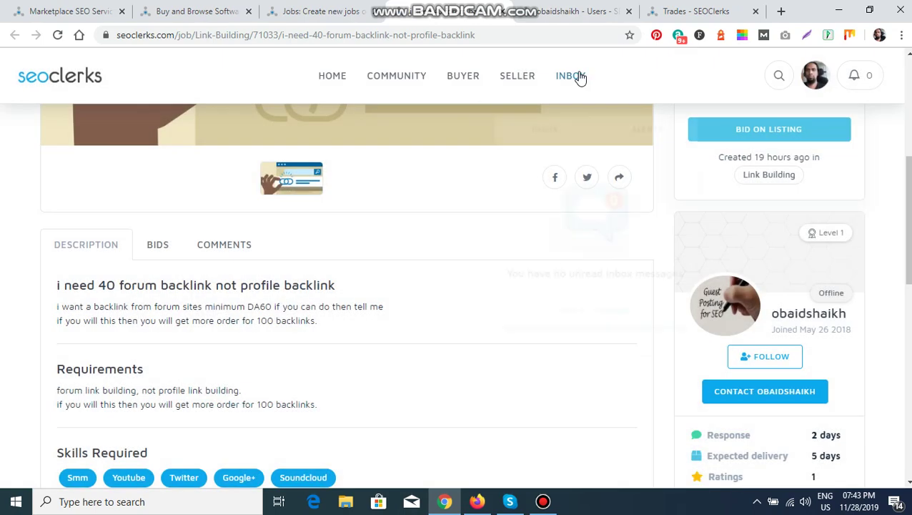
Go to the Trades listing and open the "Purchase traffic from 1,000,000" trade in a new tab
mouse_move(859, 85)
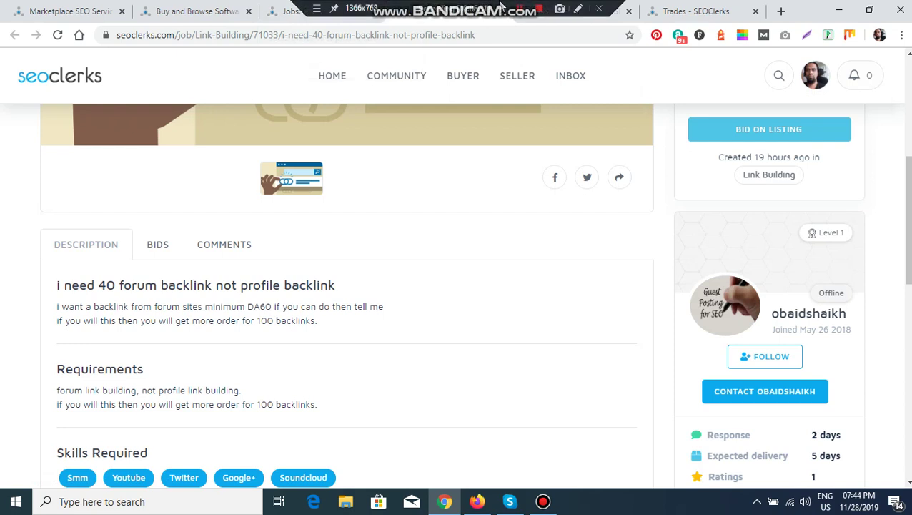
click(703, 10)
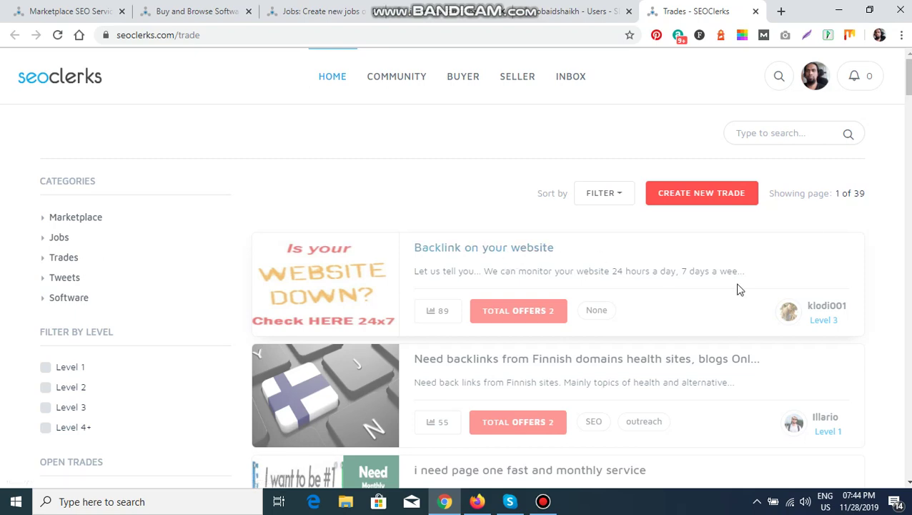
scroll(910, 107, down, 3)
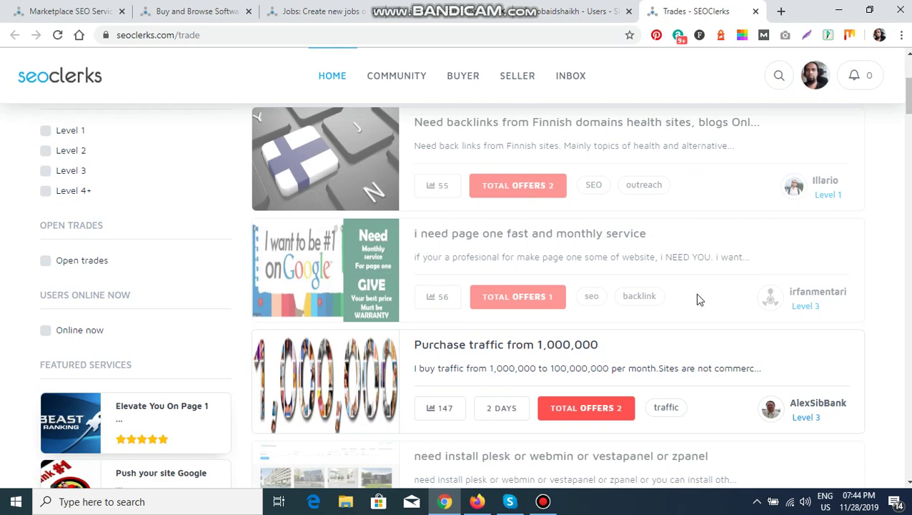
click(510, 346)
right_click(510, 346)
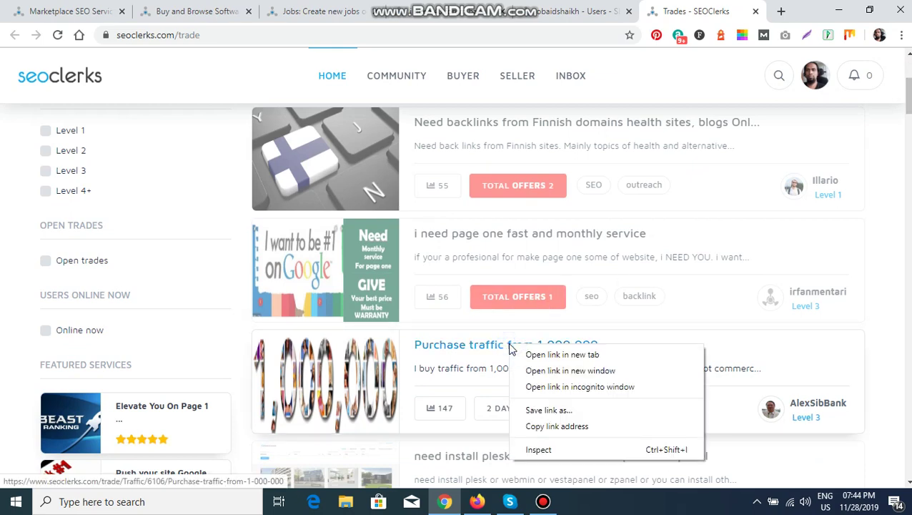
click(534, 352)
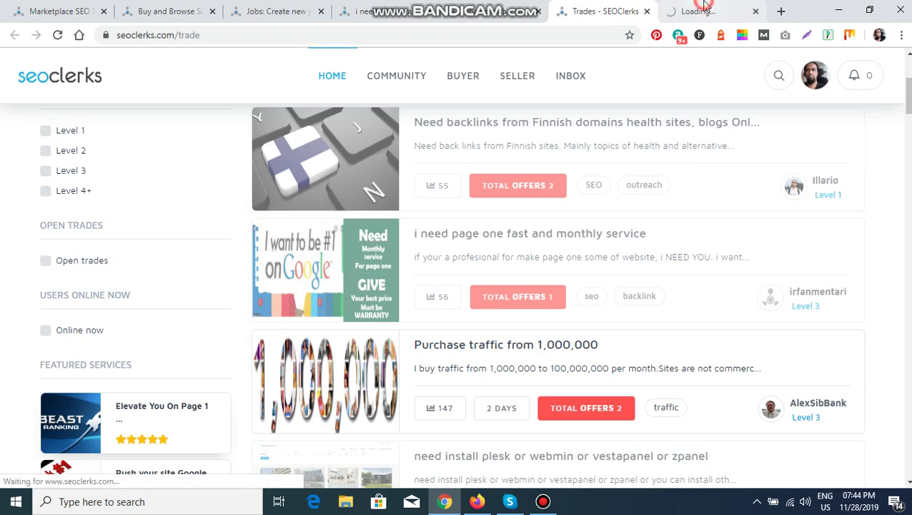
click(703, 10)
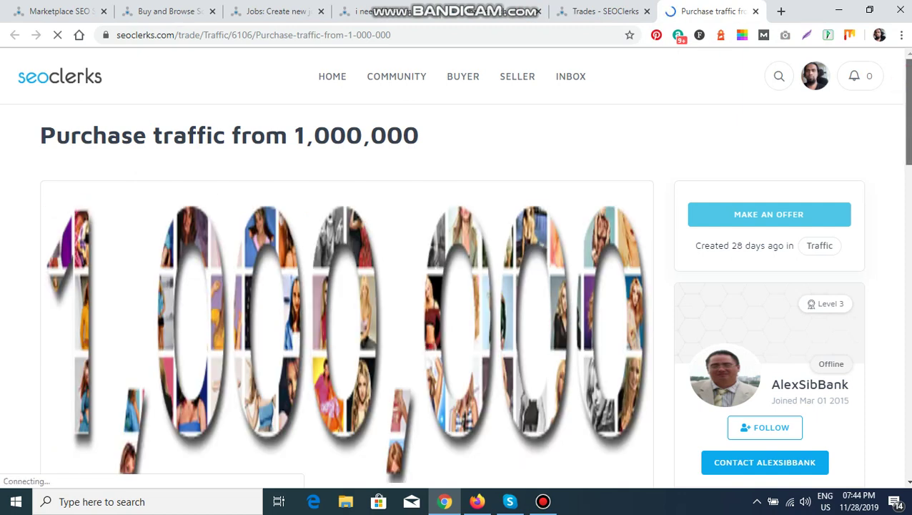
Start an offer on the trade, entering "I will give you 10 lac raffic. You will give me 10 white hat SEO" under You Will
scroll(906, 114, down, 3)
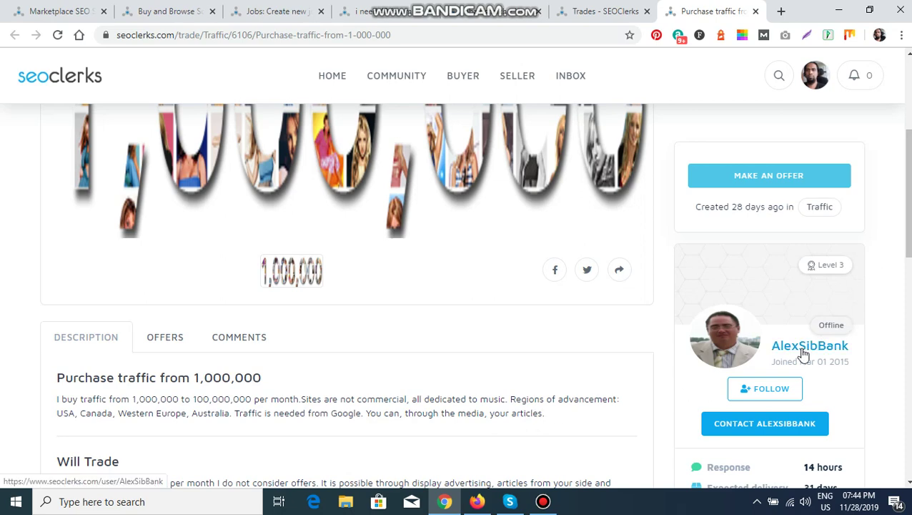
scroll(350, 297, down, 1)
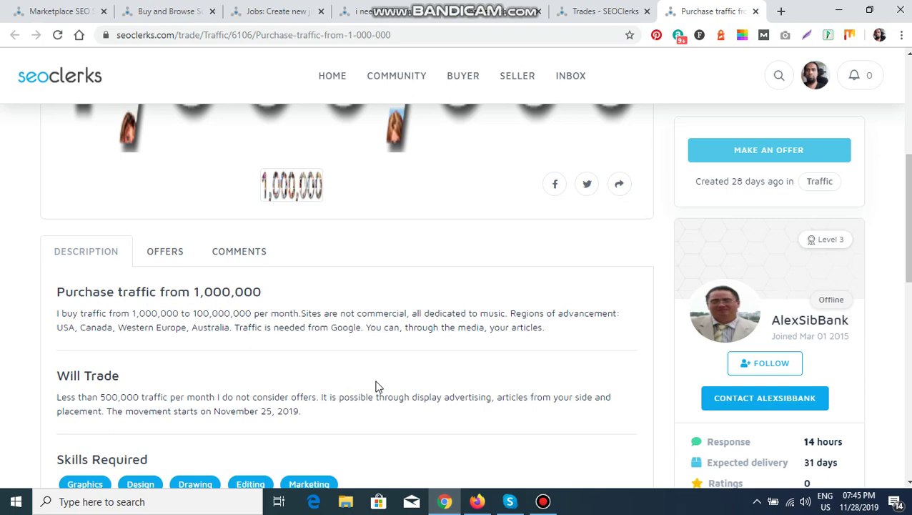
click(756, 150)
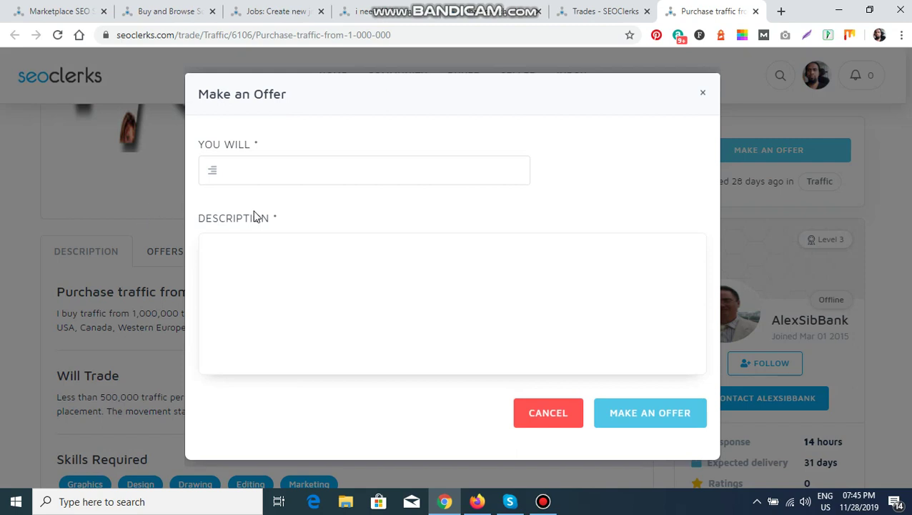
click(267, 170)
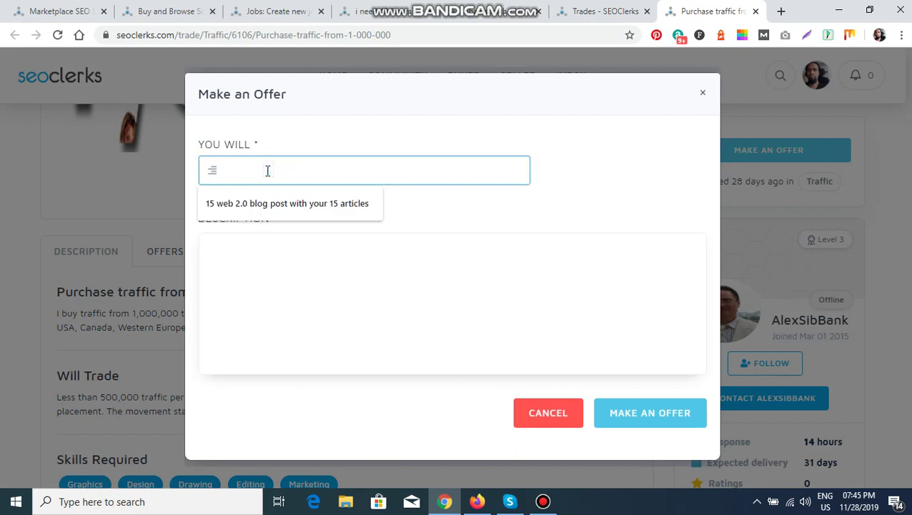
text(I will )
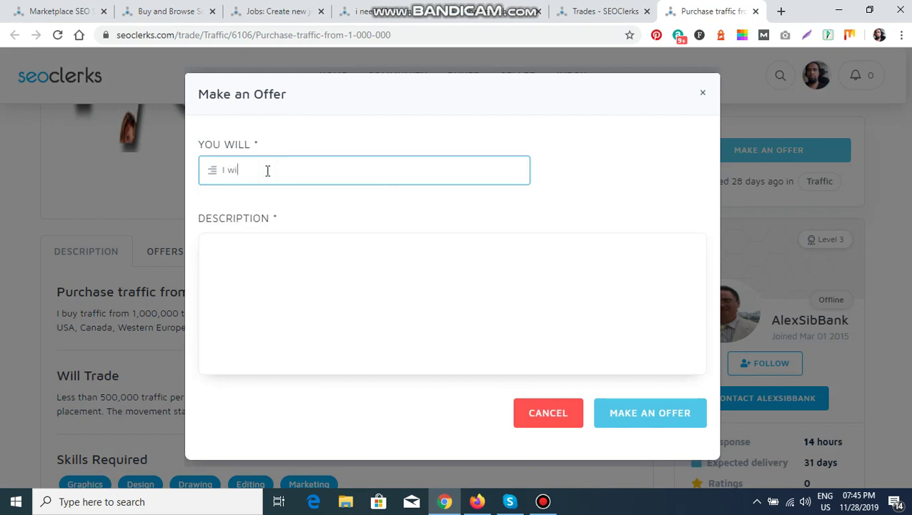
text(give you 10 lac)
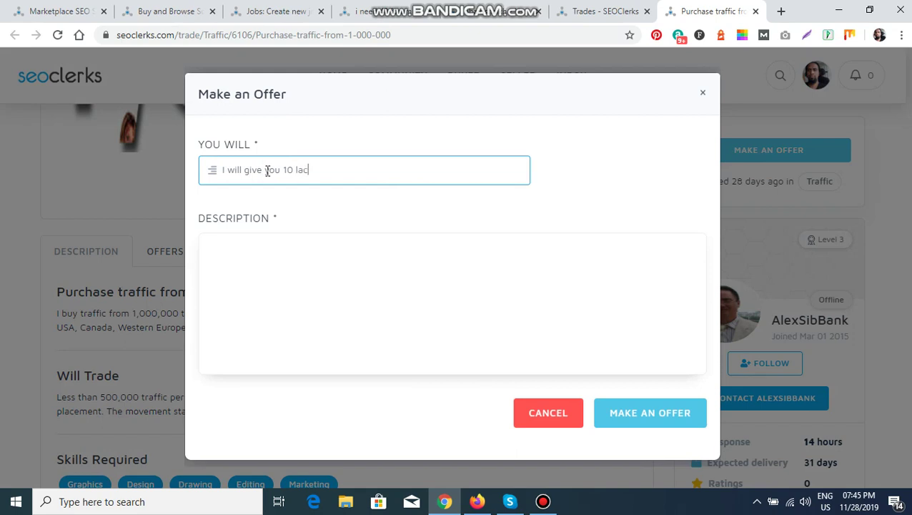
text( raffic. You will give me 1)
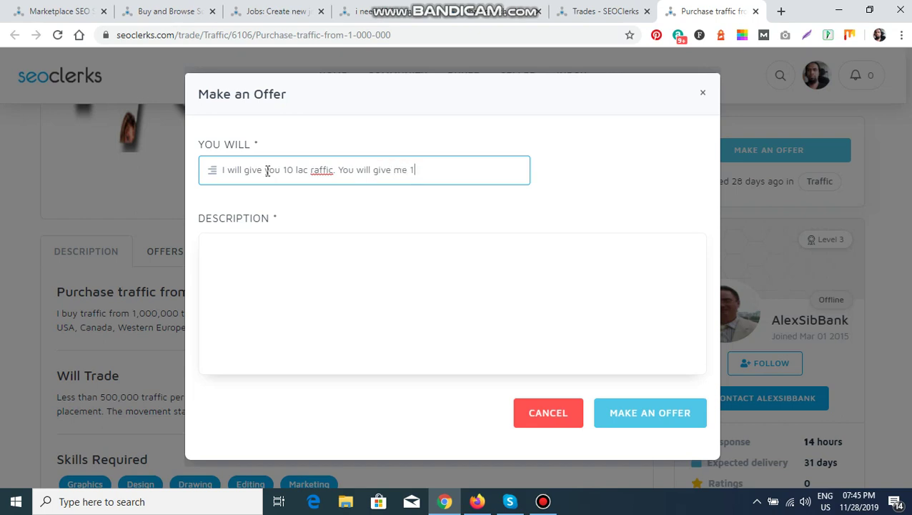
text(0 white hat SEO)
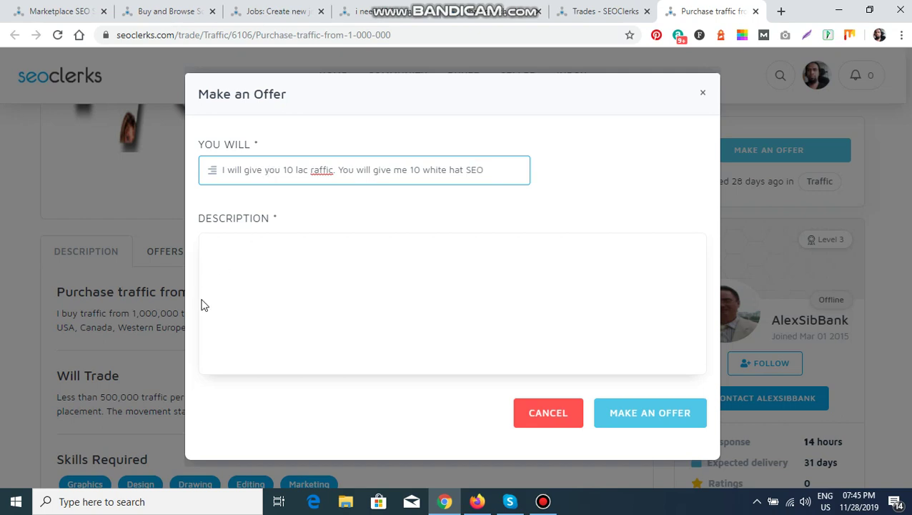
Begin the offer description with "Hi there.", "Hope you are well." and, after a blank line, "I have a website. I need 10 SEO."
click(250, 278)
text(Hi there.)
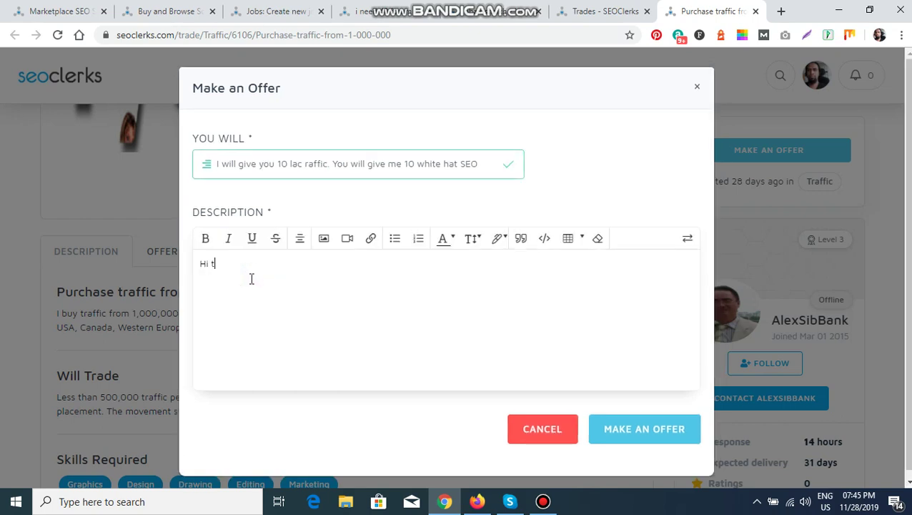
key(Return)
text(Hope you are wel)
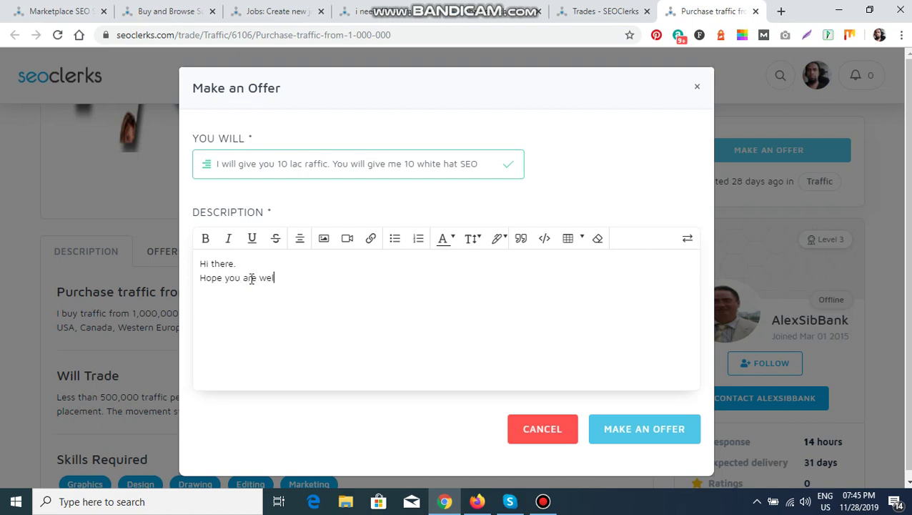
text(l.I have a website. I need 10 SEO.)
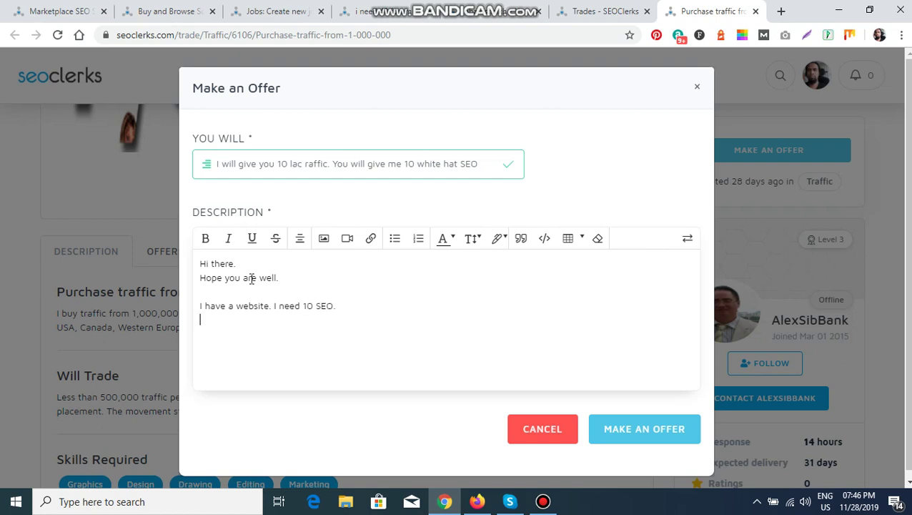
Add "Can you give me that. I shall provide you 100000 traffic which comes from google." to the description and close the form without submitting
text(Can you give me that. )
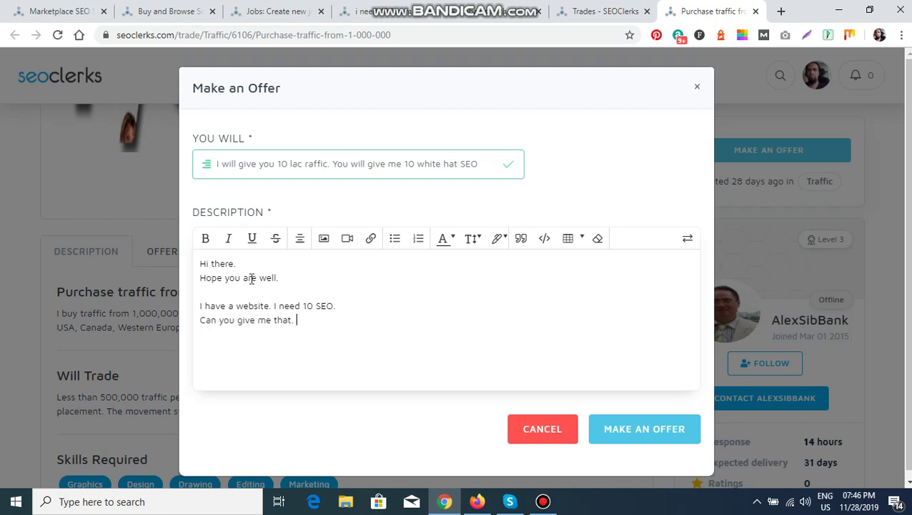
text(I shall provide you 100)
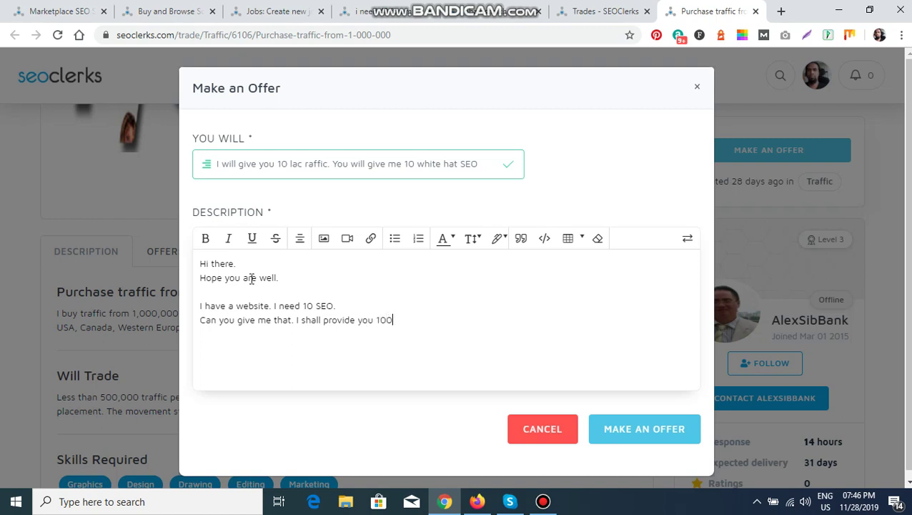
text(000 lac t)
text(ra)
key(BackSpace)
key(BackSpace)
key(BackSpace)
key(BackSpace)
key(BackSpace)
key(BackSpace)
text(traffic which comes from go)
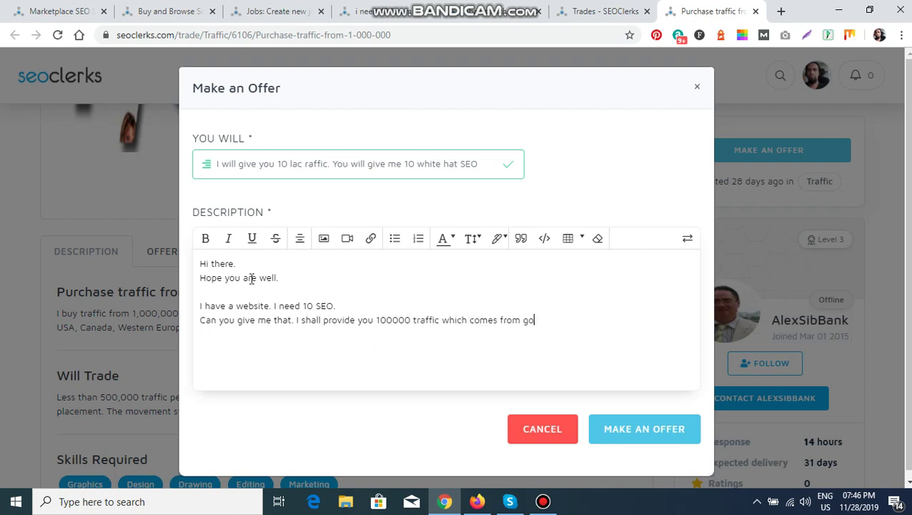
text(gol)
key(BackSpace)
key(BackSpace)
key(BackSpace)
key(BackSpace)
text(ogle.)
click(697, 87)
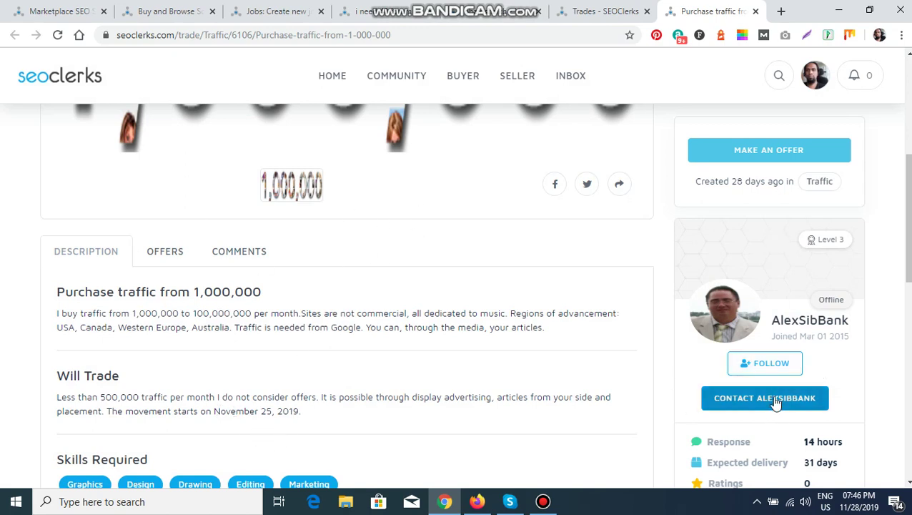
Open the trade owner's profile in a new tab and examine the offered service, country flag and About text
right_click(807, 325)
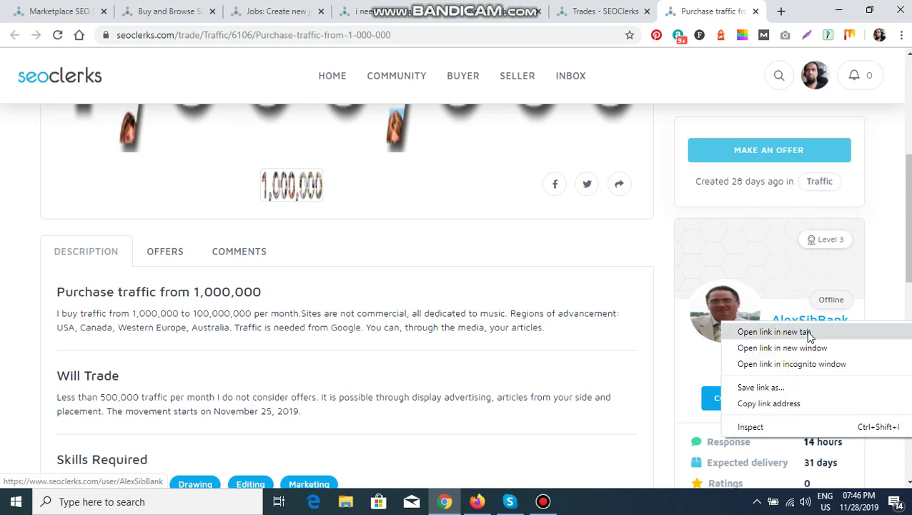
click(829, 333)
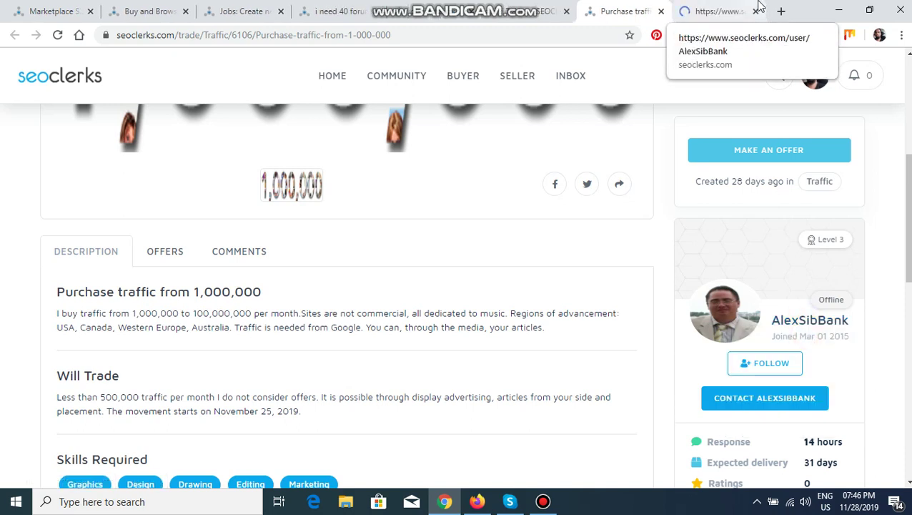
click(719, 11)
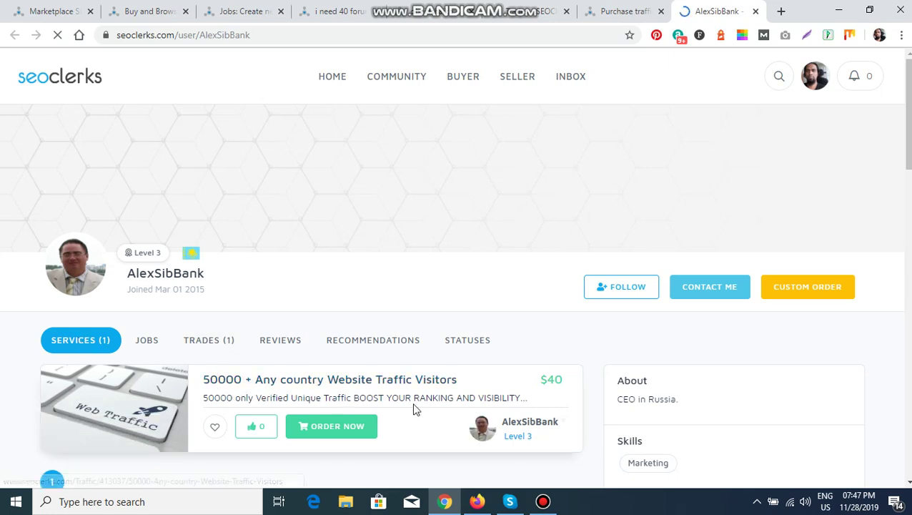
click(296, 387)
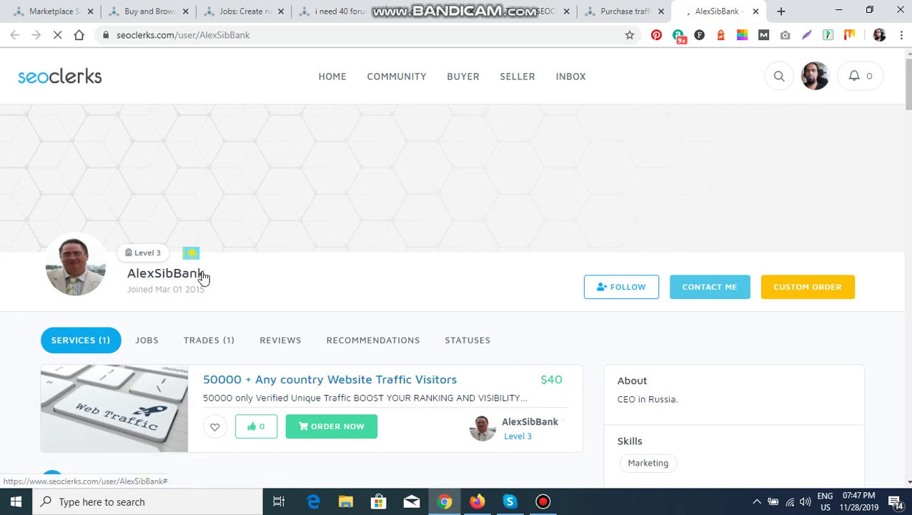
mouse_move(191, 260)
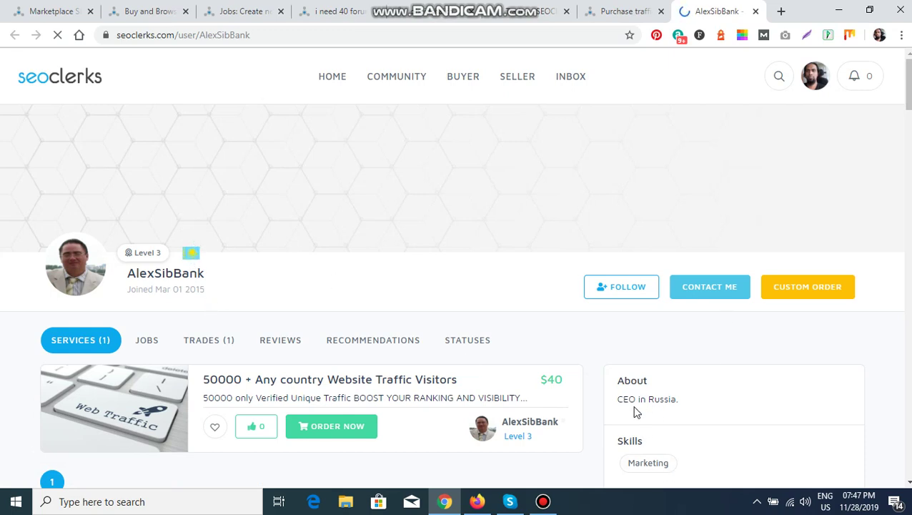
drag(616, 399, 685, 406)
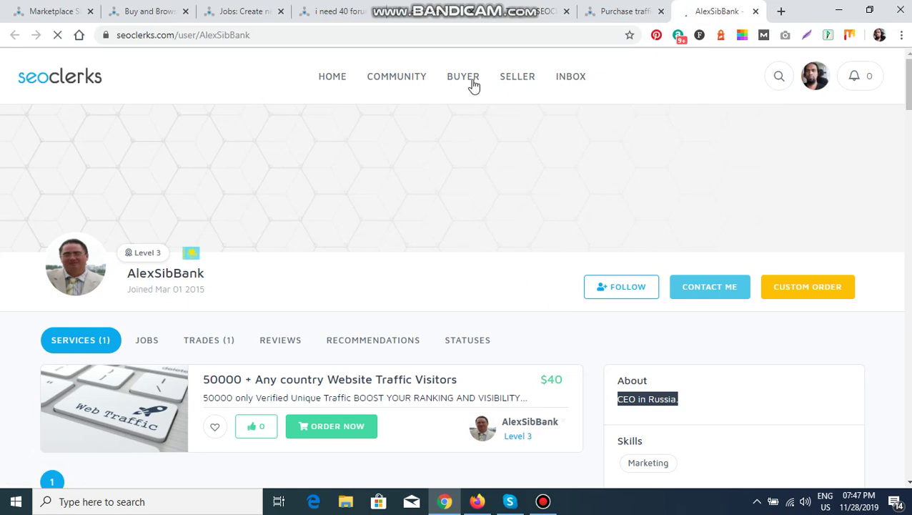
mouse_move(469, 81)
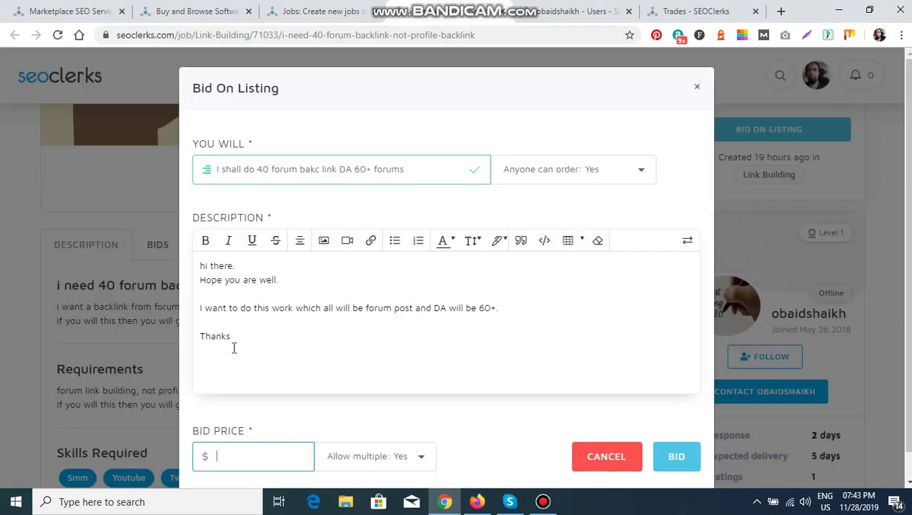